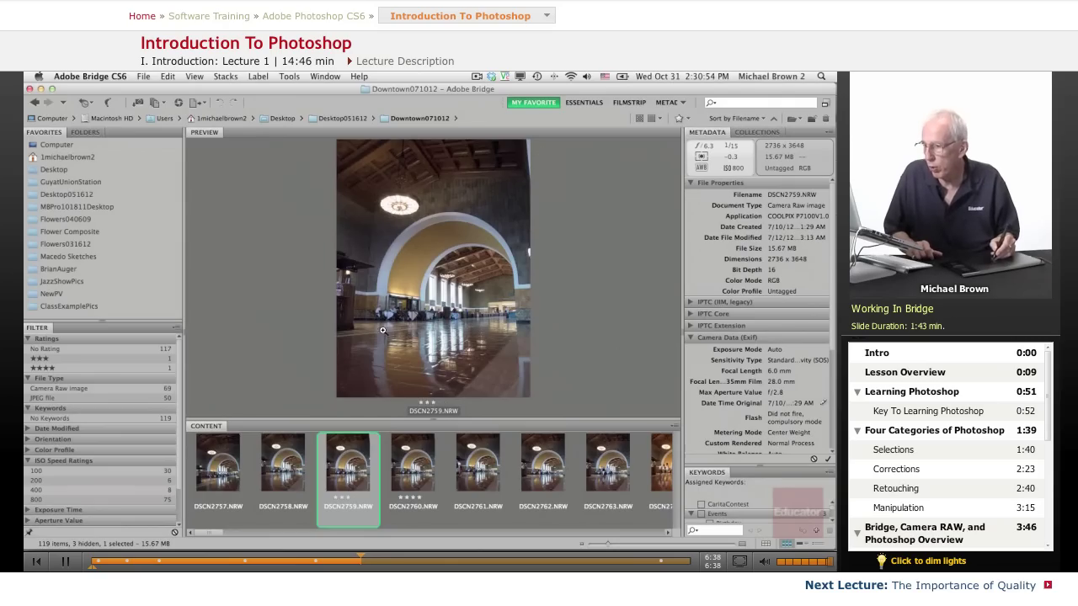
- Compare DSCN2760 with DSCN2759 side by side, magnifying part of the DSCN2760 preview with the loupe
click(413, 468)
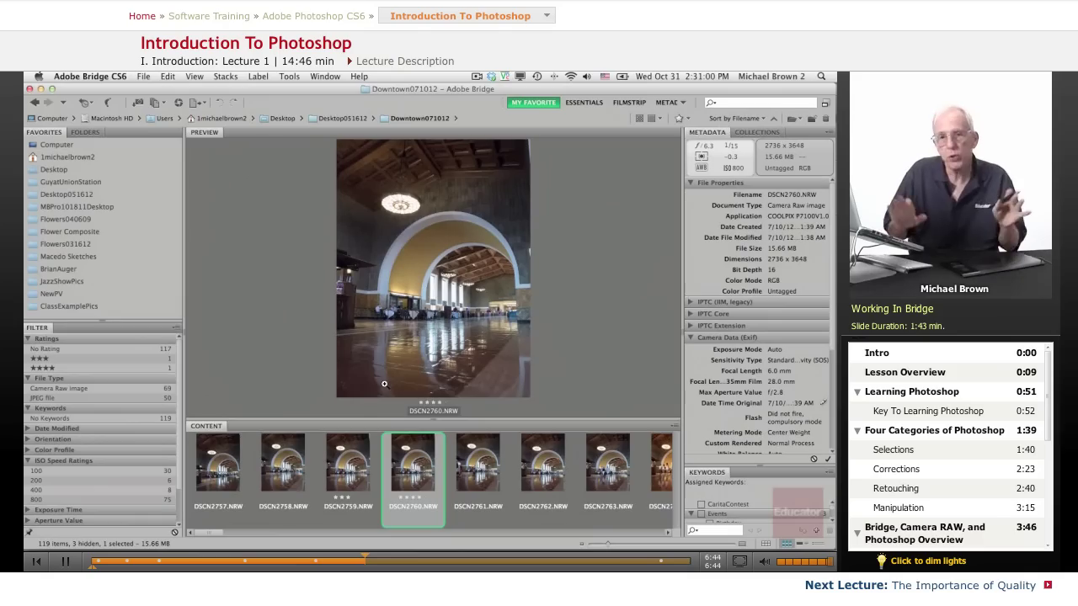
super+click(347, 469)
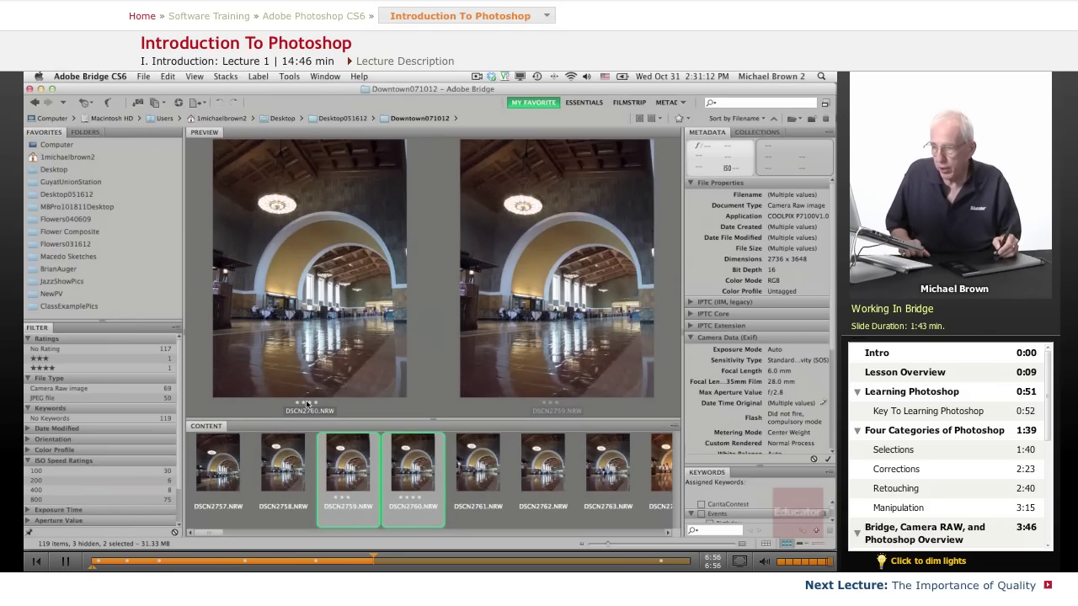
click(316, 350)
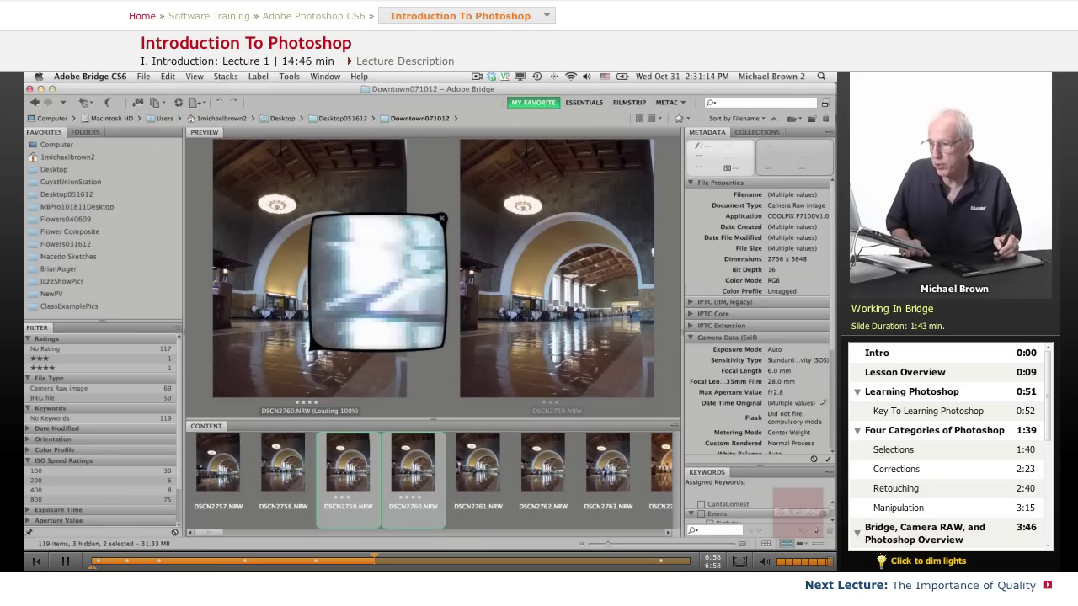
drag(310, 350, 303, 351)
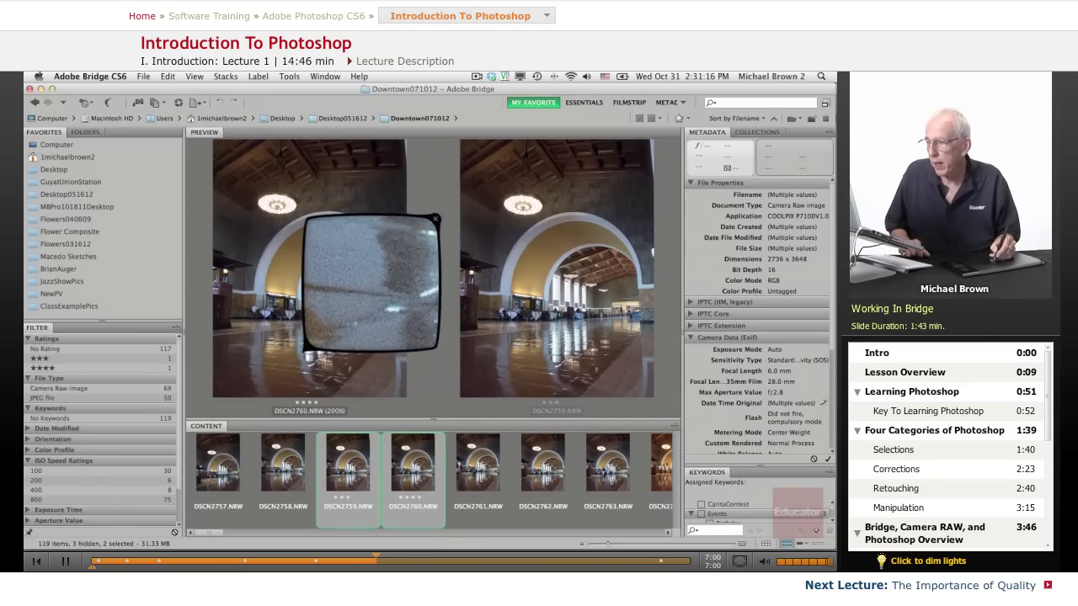
click(436, 226)
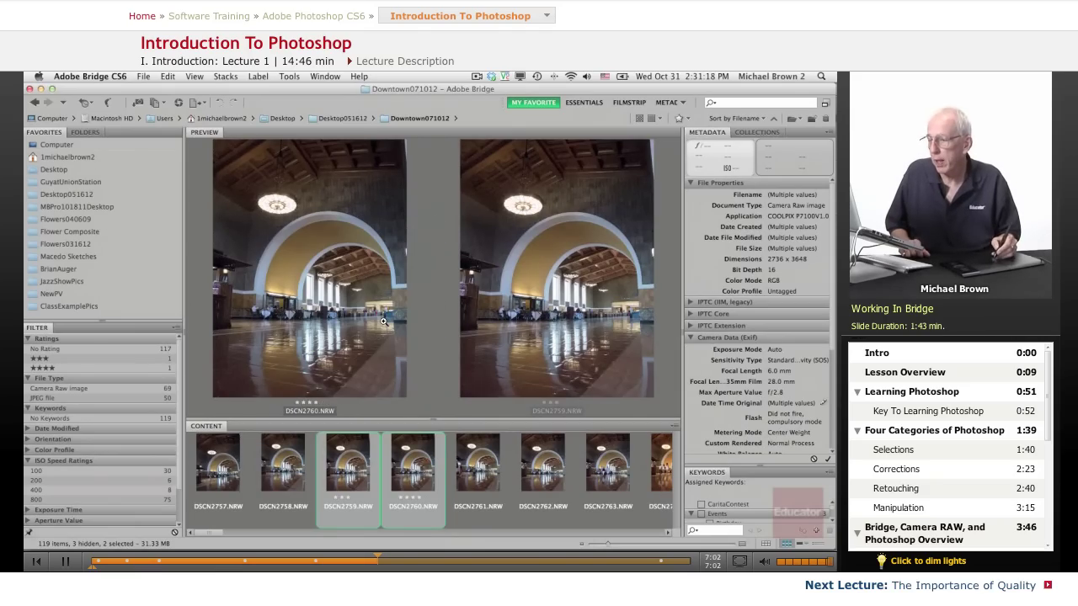
- Browse shots DSCN2761 through DSCN2763, then return to DSCN2760
click(402, 485)
click(487, 439)
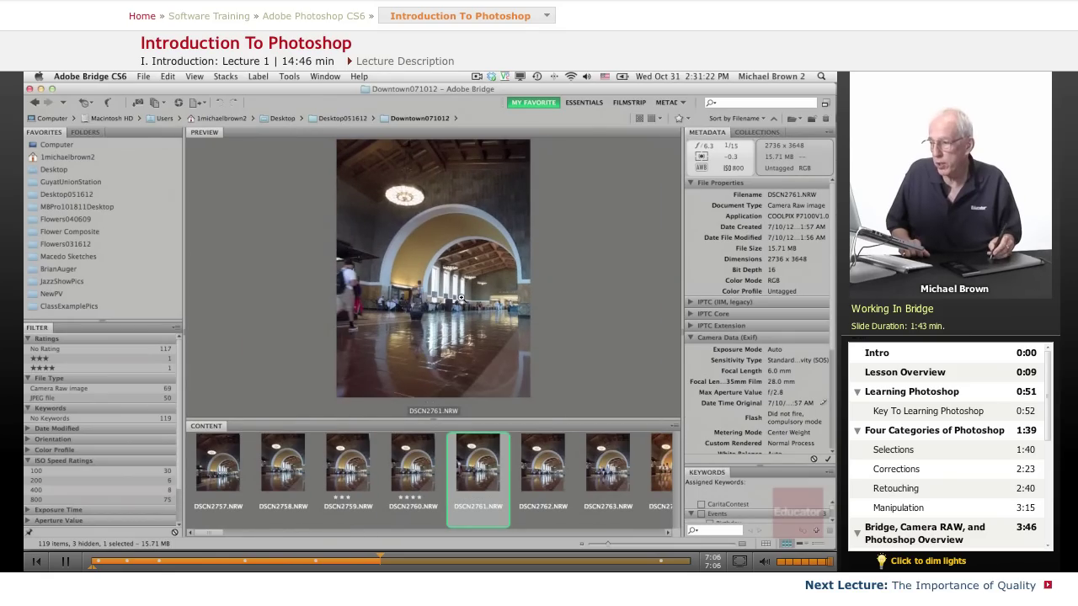
click(544, 473)
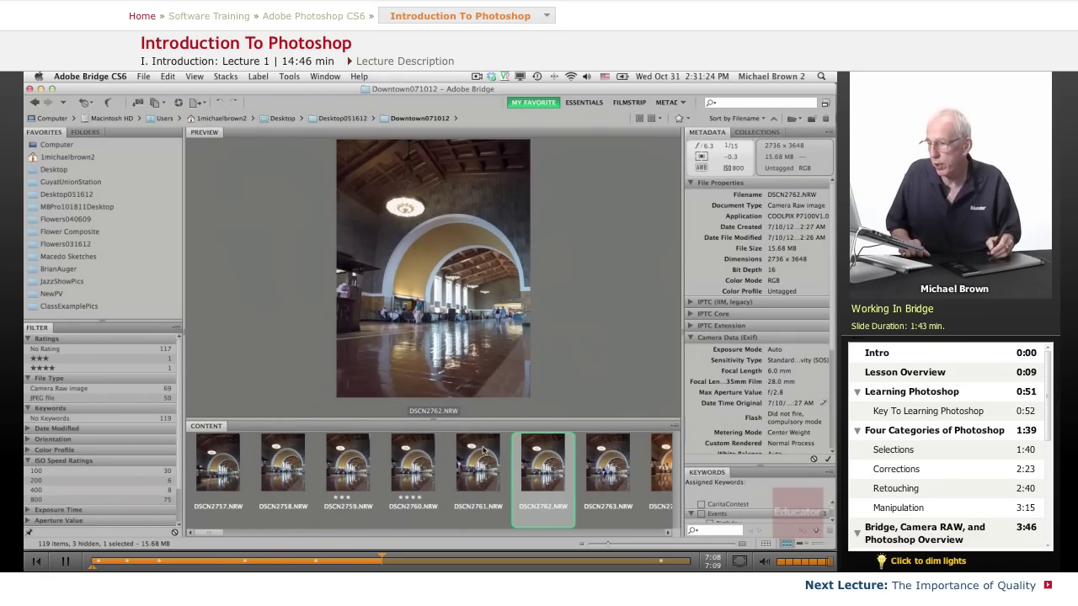
click(604, 459)
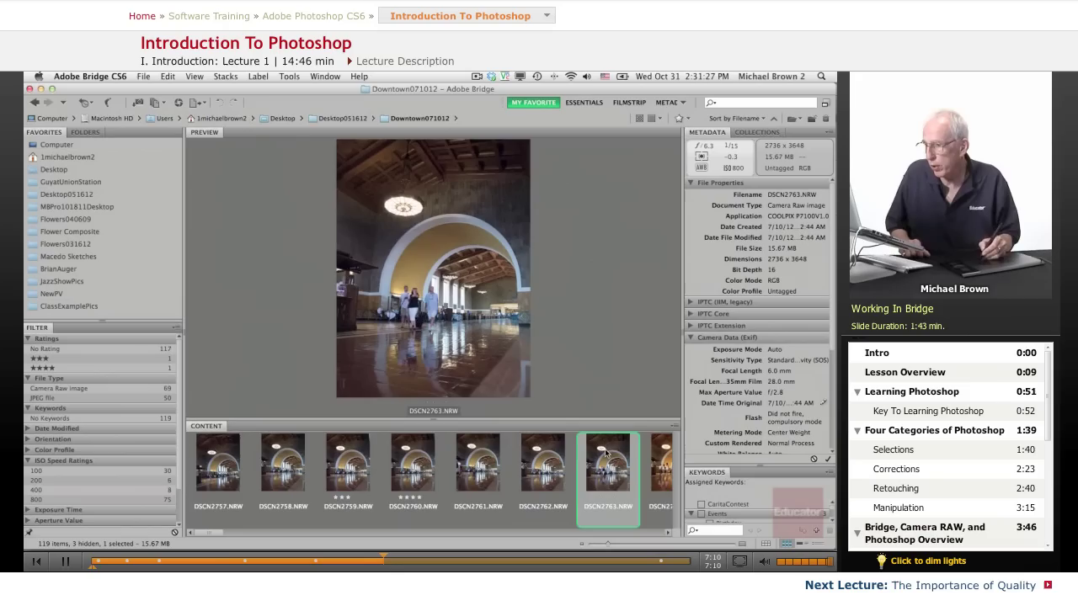
click(414, 474)
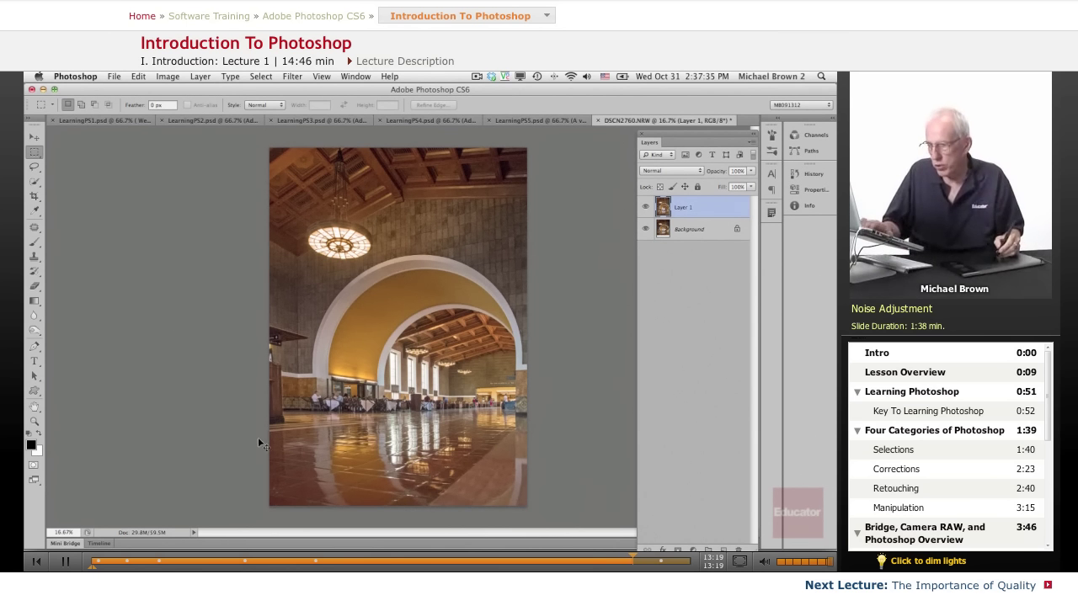
- Zoom from 16.7% to about 160% on the seated diners to inspect grain
key(super+space)
drag(337, 410, 363, 361)
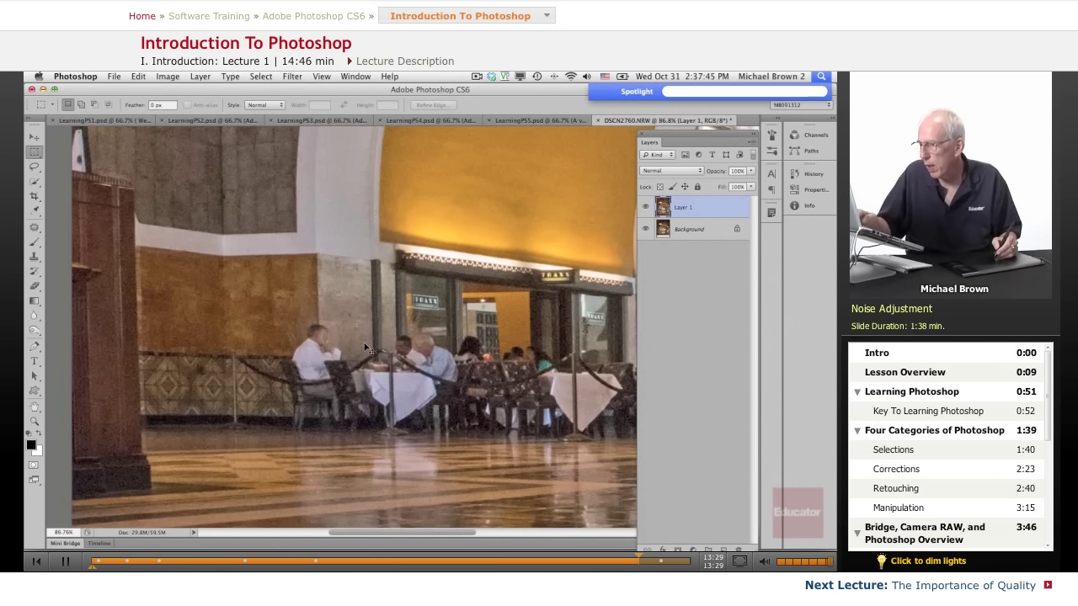
key(super+space)
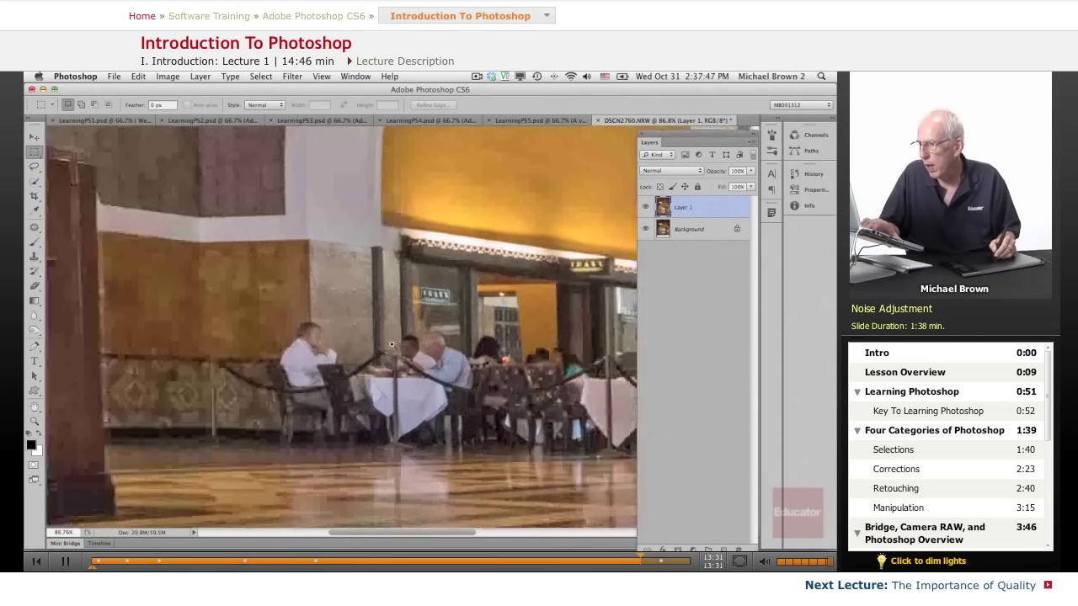
mouse_move(366, 333)
mouse_down()
mouse_move(454, 278)
mouse_move(437, 304)
mouse_move(302, 161)
mouse_up()
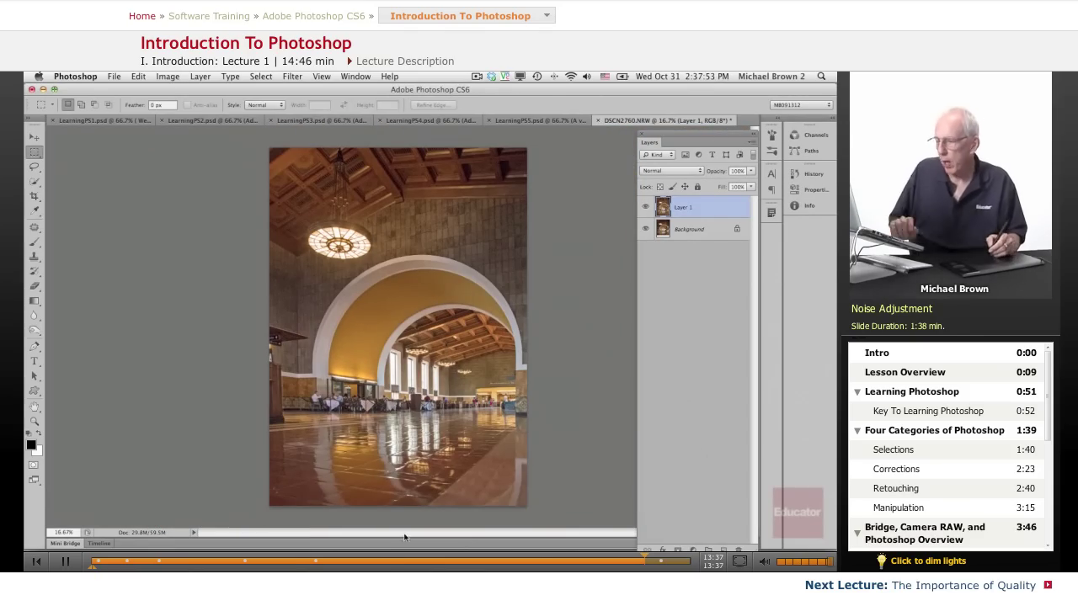
- Crop a thin strip off the bottom, left and top edges of the station photo
key(c)
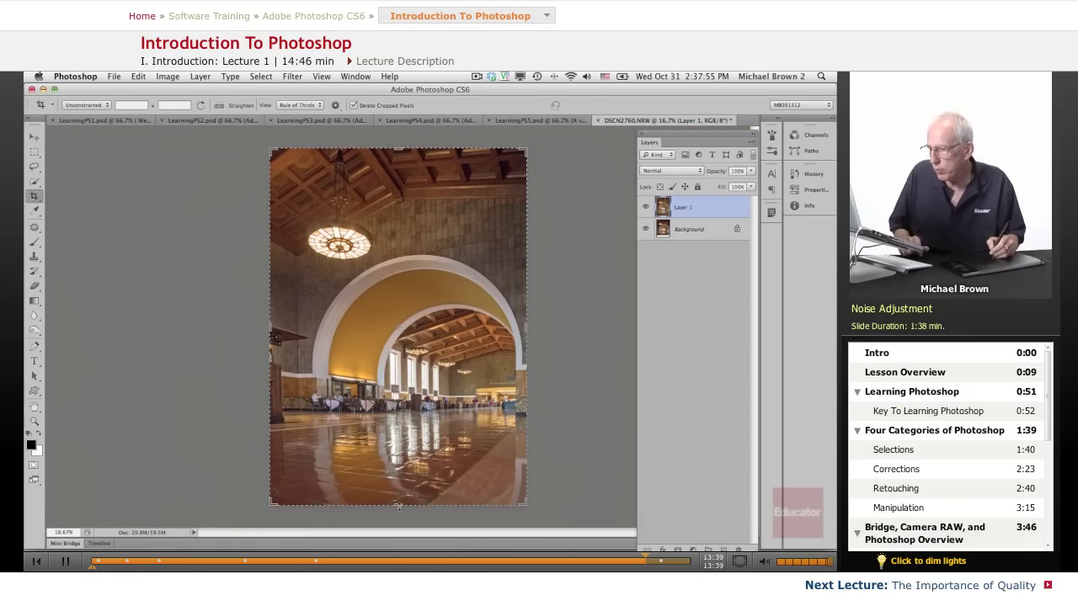
drag(398, 505, 398, 499)
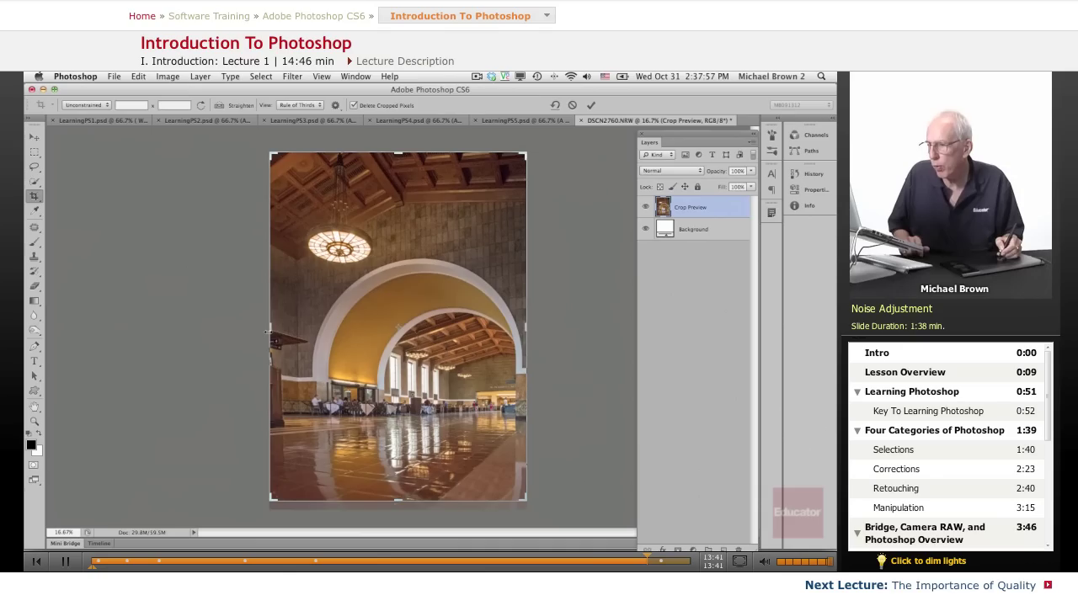
drag(267, 333, 271, 321)
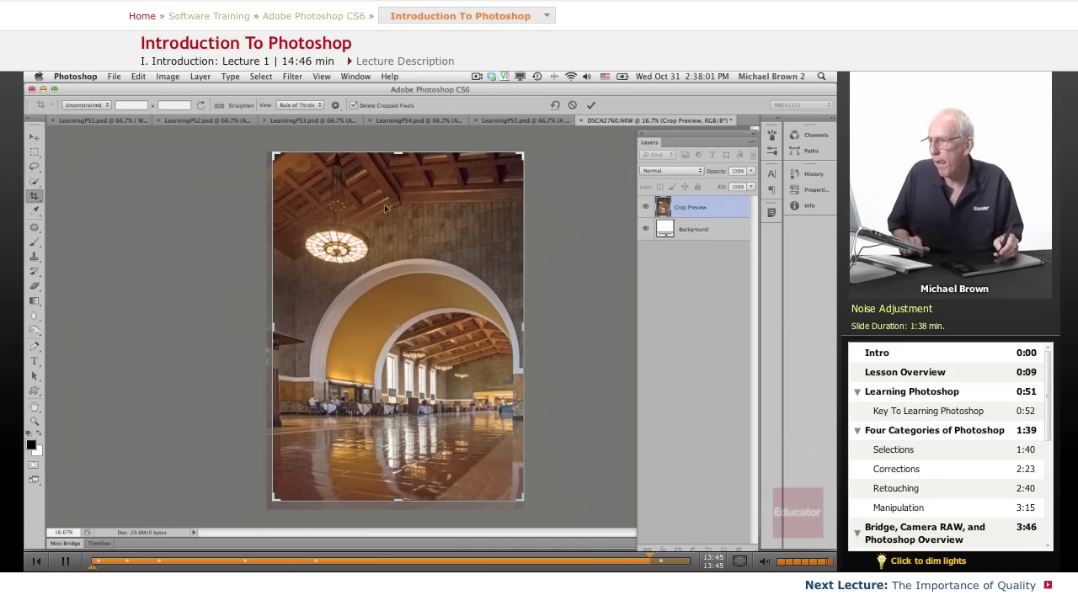
drag(402, 154, 401, 157)
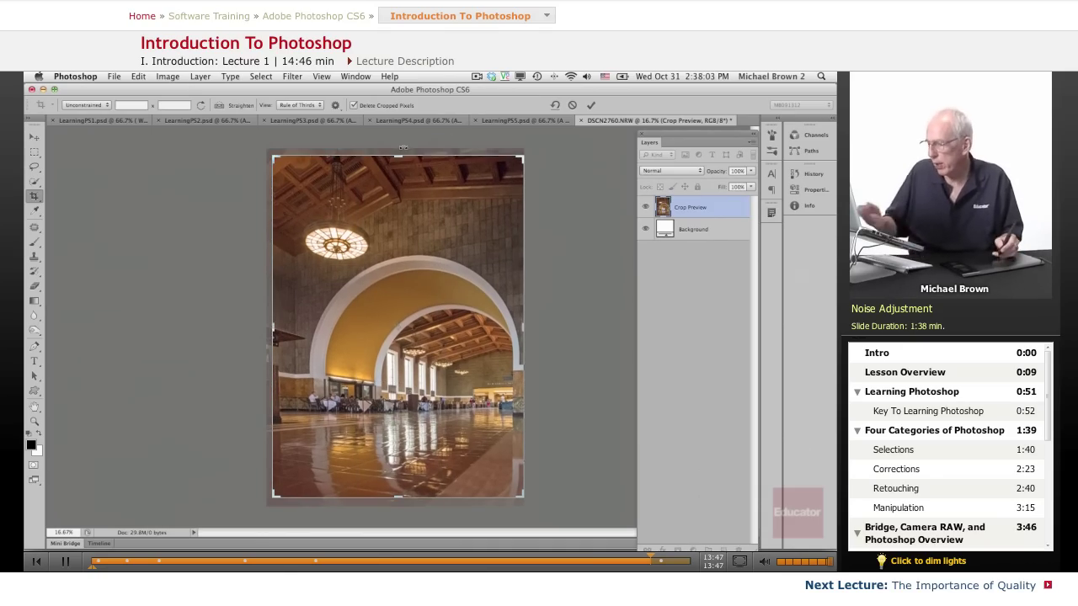
key(Return)
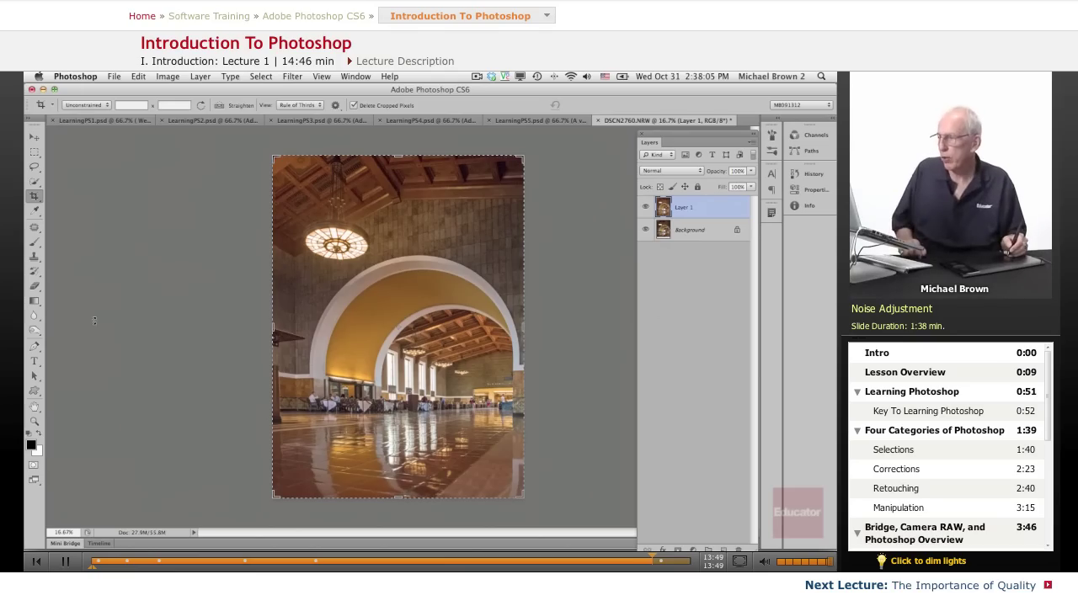
- In the History panel, compare the original snapshot with the final Crop state
click(809, 174)
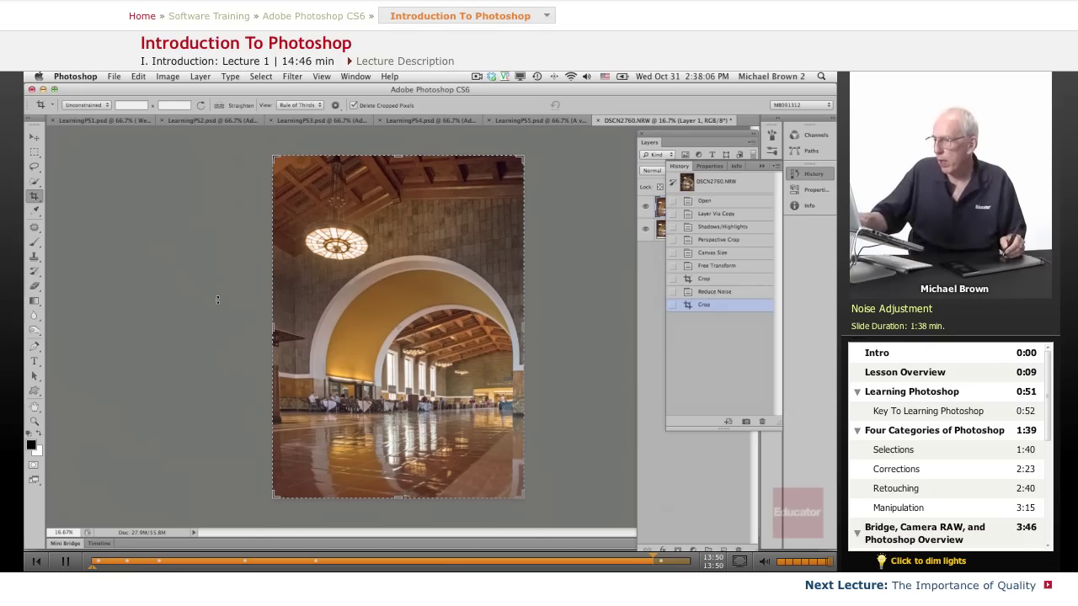
click(714, 184)
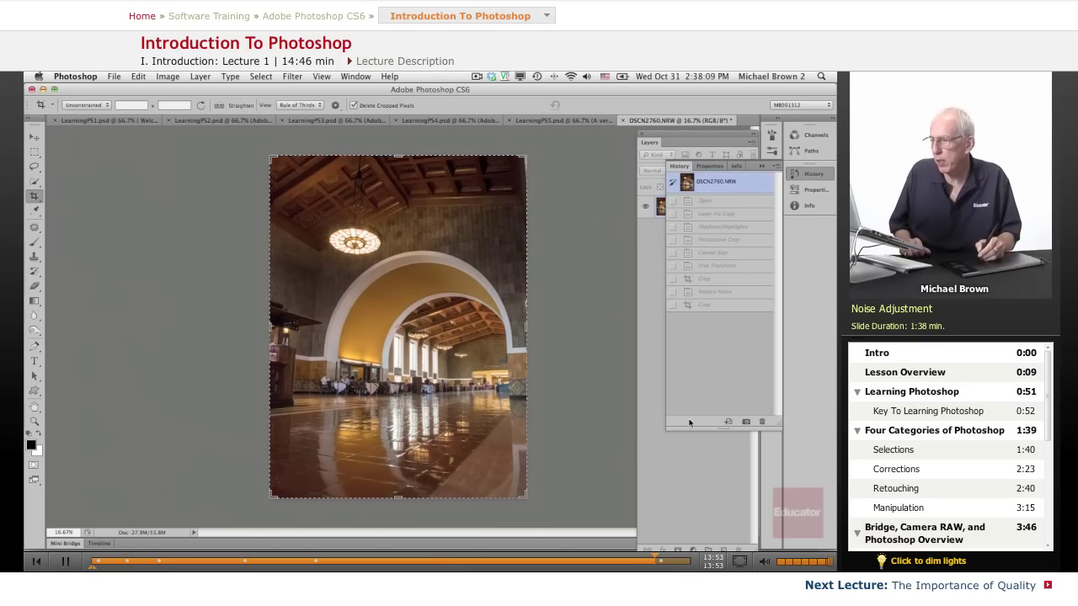
click(710, 306)
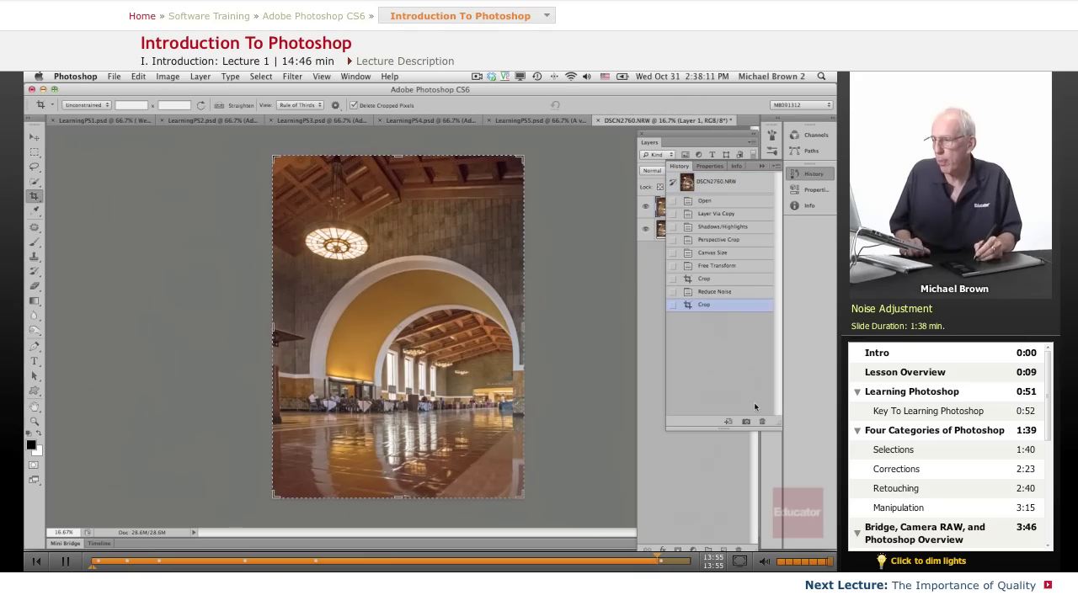
key(m)
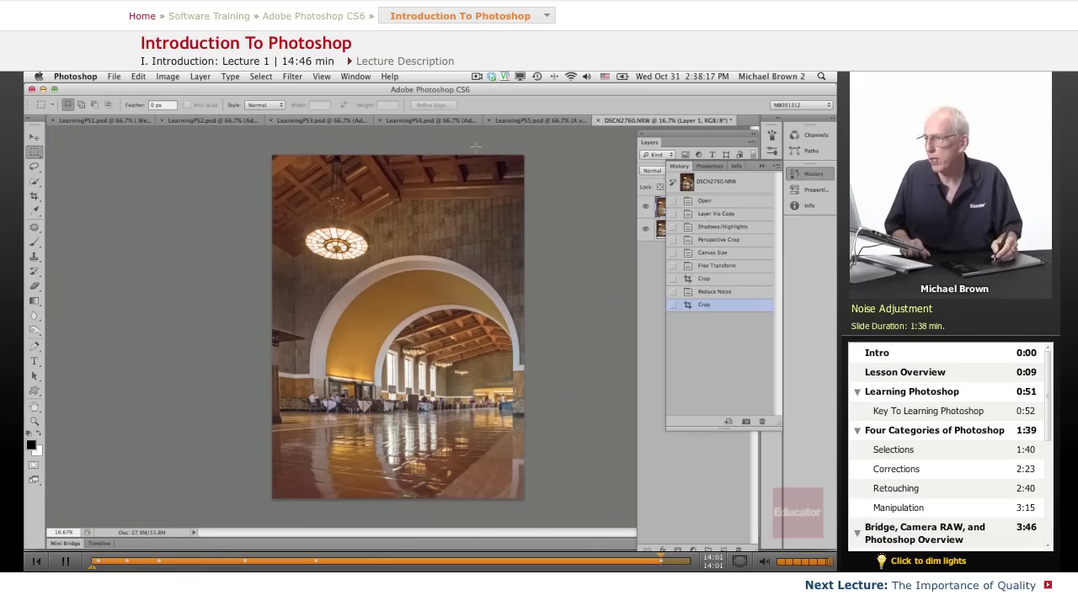
- Switch to the LearningPS5.psd document showing the closing axiom slide
click(537, 120)
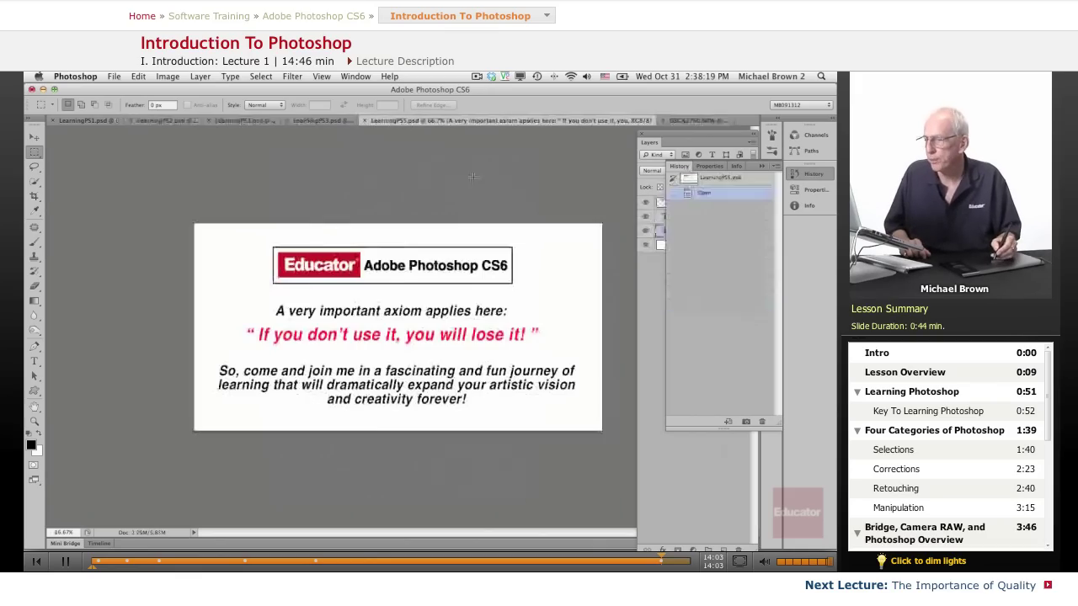